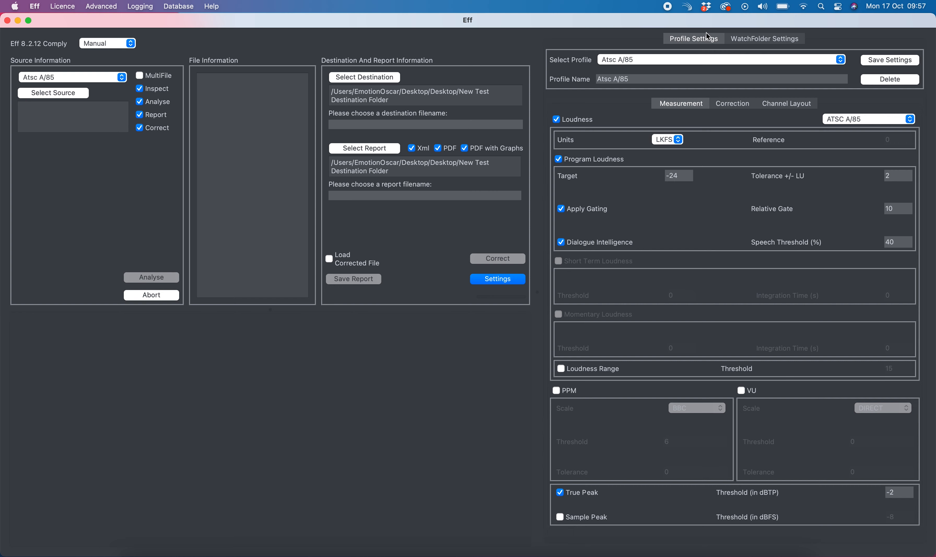
Close the settings panel and switch the processing mode from Manual to Watch Folder
{"action": "left_click", "coordinate": [509, 280]}
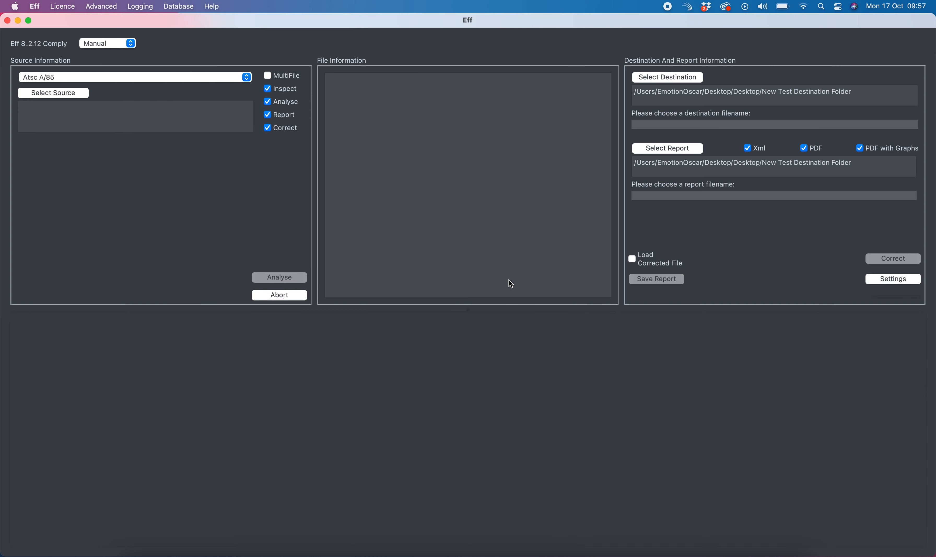
{"action": "left_click", "coordinate": [107, 43]}
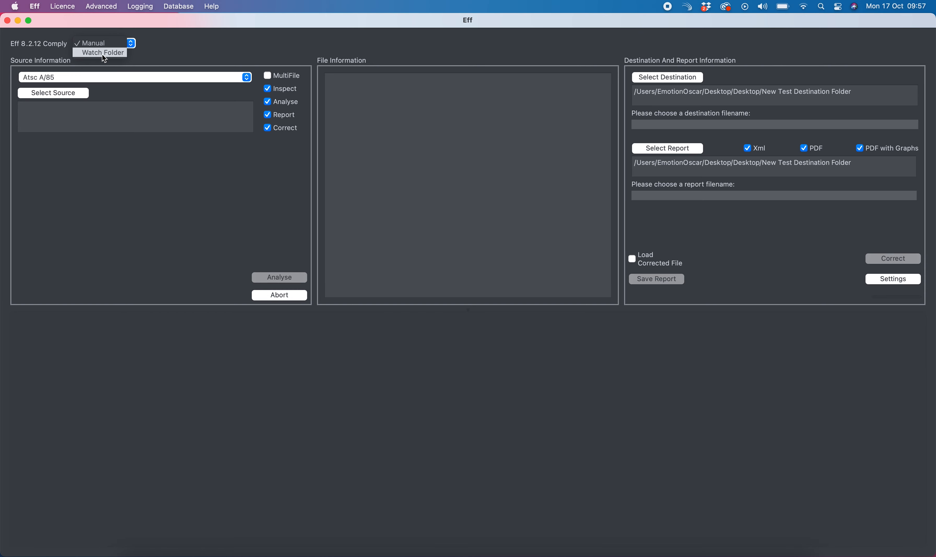
{"action": "left_click", "coordinate": [106, 53]}
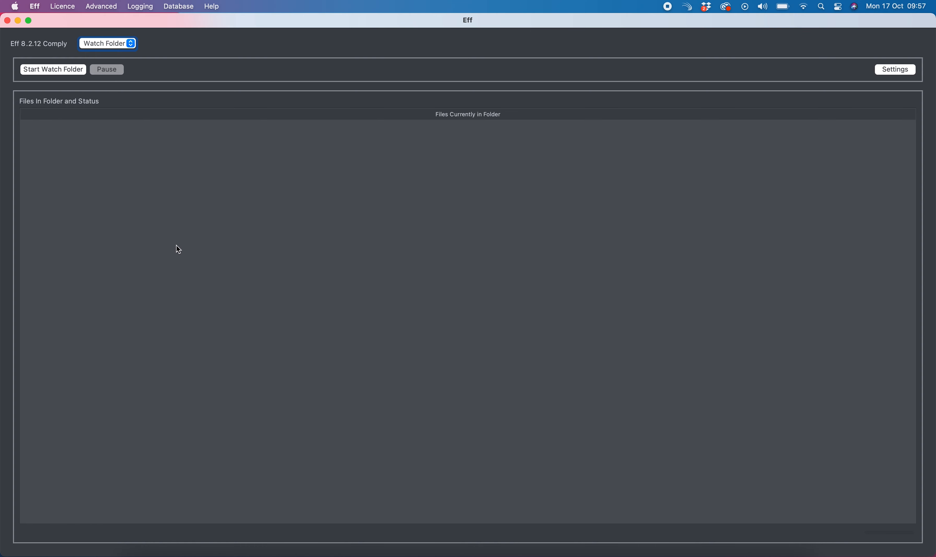
Open the settings, review the profile tabs, and select the Atsc A/85 profile in the Watch Folder settings
{"action": "left_click", "coordinate": [892, 72]}
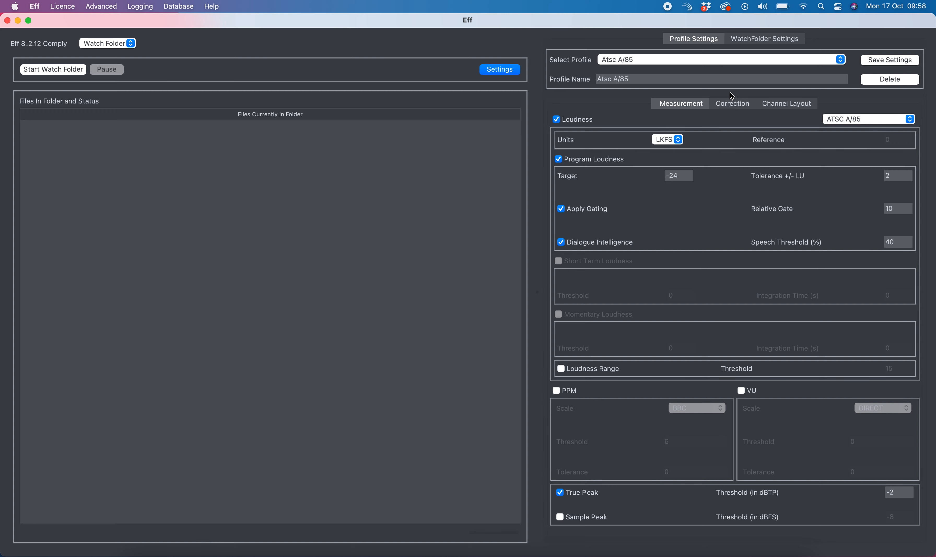
{"action": "left_click", "coordinate": [731, 104]}
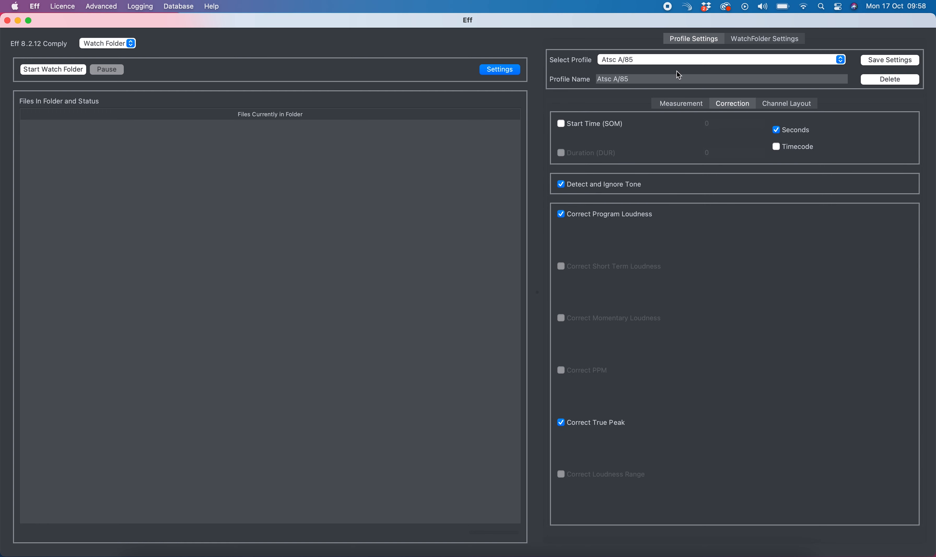
{"action": "left_click", "coordinate": [701, 106]}
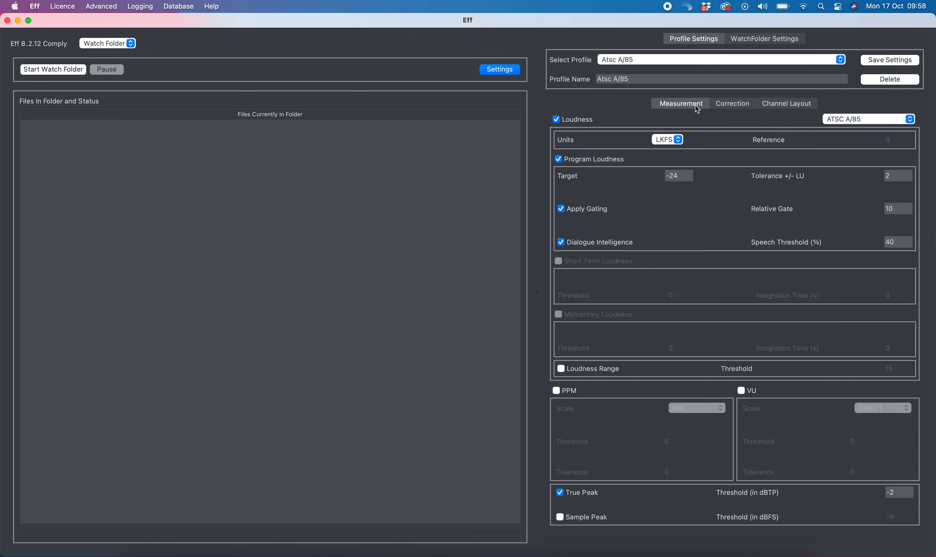
{"action": "left_click", "coordinate": [767, 39]}
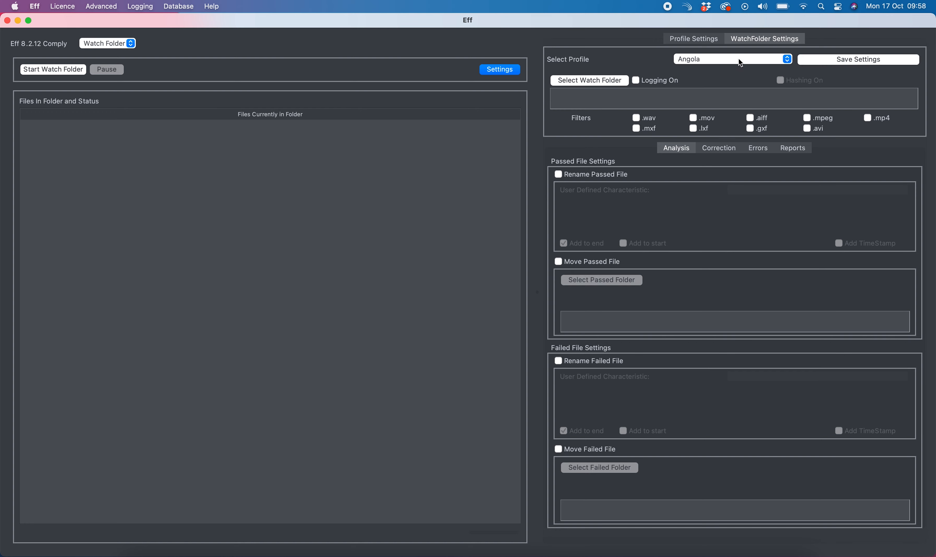
{"action": "left_click", "coordinate": [756, 60]}
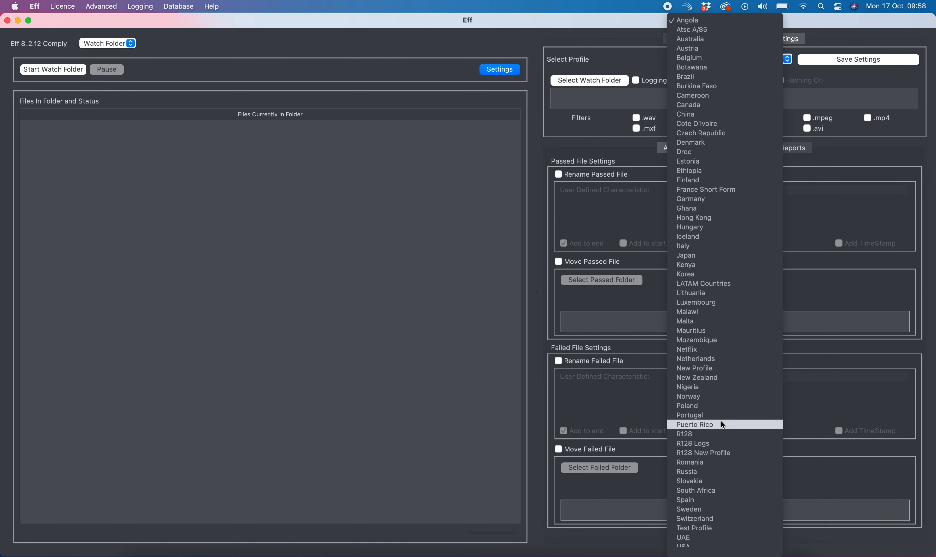
{"action": "left_click", "coordinate": [706, 29]}
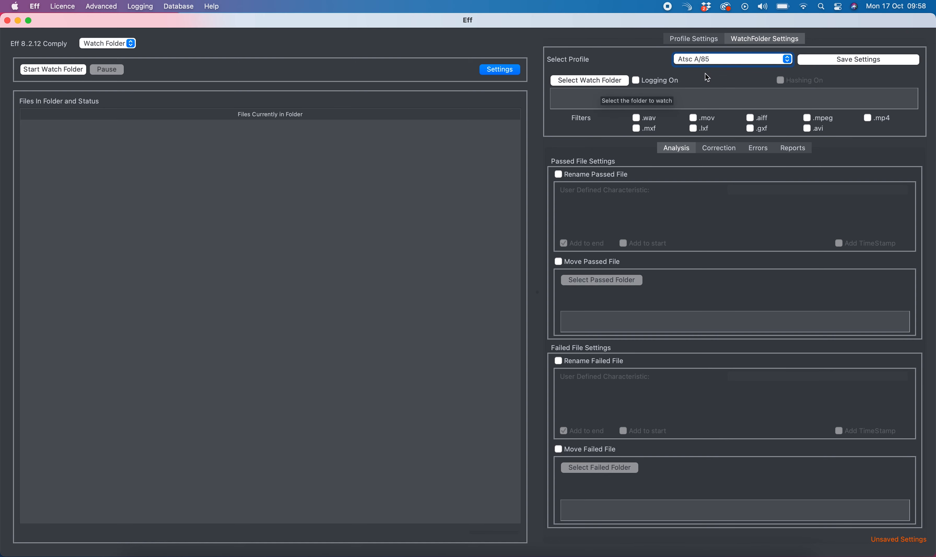
Set the watch folder to New Test Source Folder on the Desktop
{"action": "left_click", "coordinate": [595, 81]}
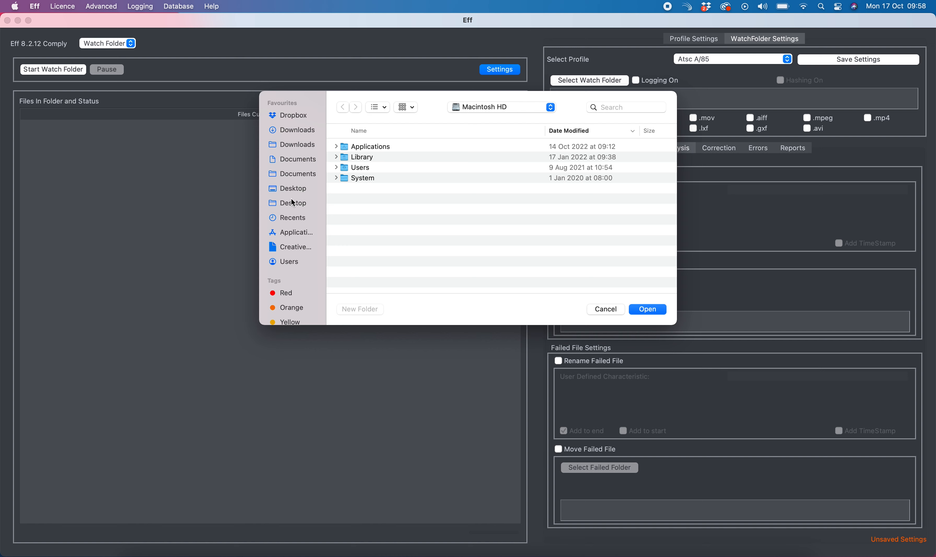
{"action": "left_click", "coordinate": [298, 204]}
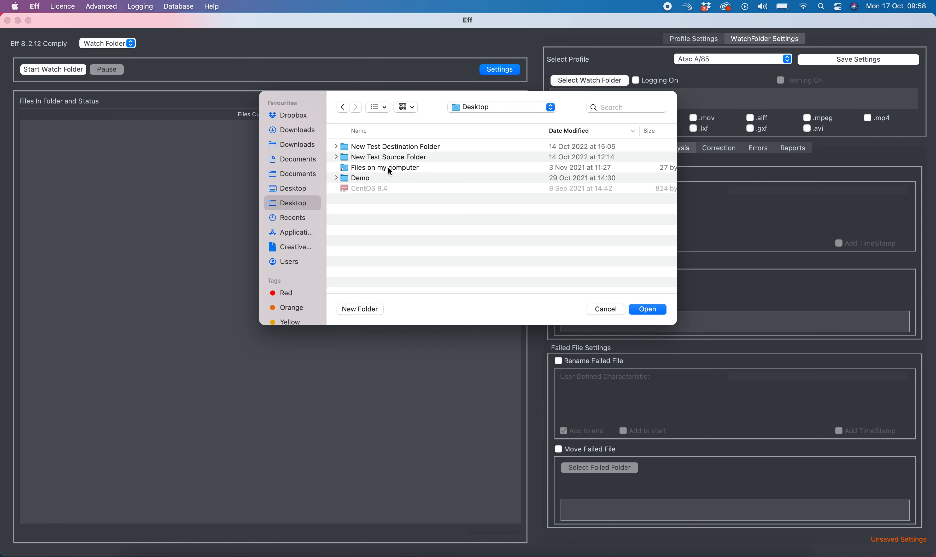
{"action": "left_click", "coordinate": [396, 158]}
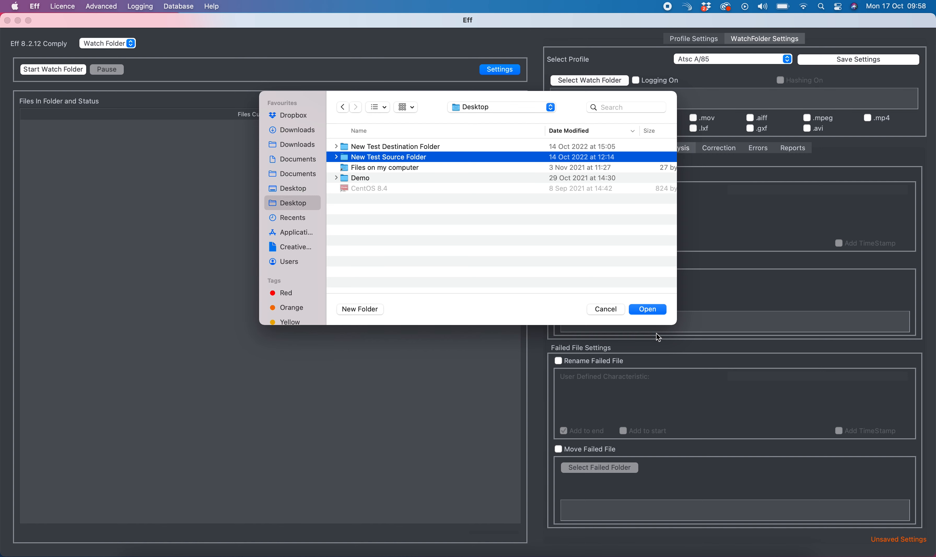
{"action": "left_click", "coordinate": [647, 309]}
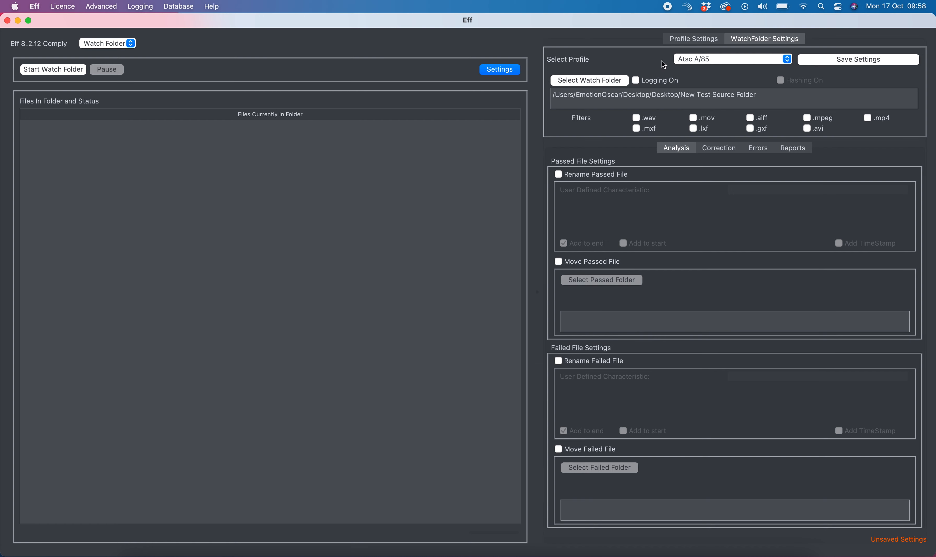
Turn on logging and enable renaming and moving of passed files, with .wav and .mov filters
{"action": "left_click", "coordinate": [652, 84]}
{"action": "left_click", "coordinate": [599, 177]}
{"action": "left_click", "coordinate": [593, 261]}
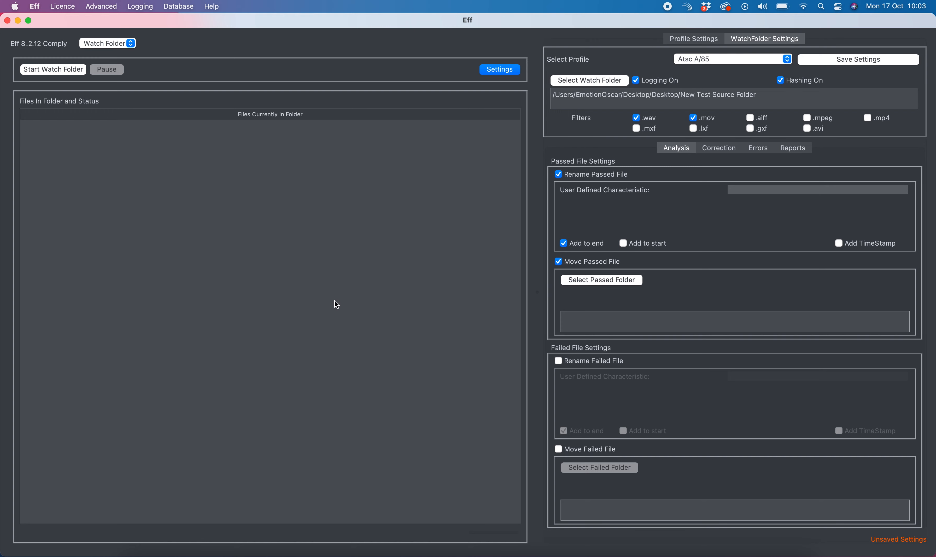
Create a new Desktop folder named New Test Passed and set it as the passed-file folder
{"action": "left_click", "coordinate": [581, 283]}
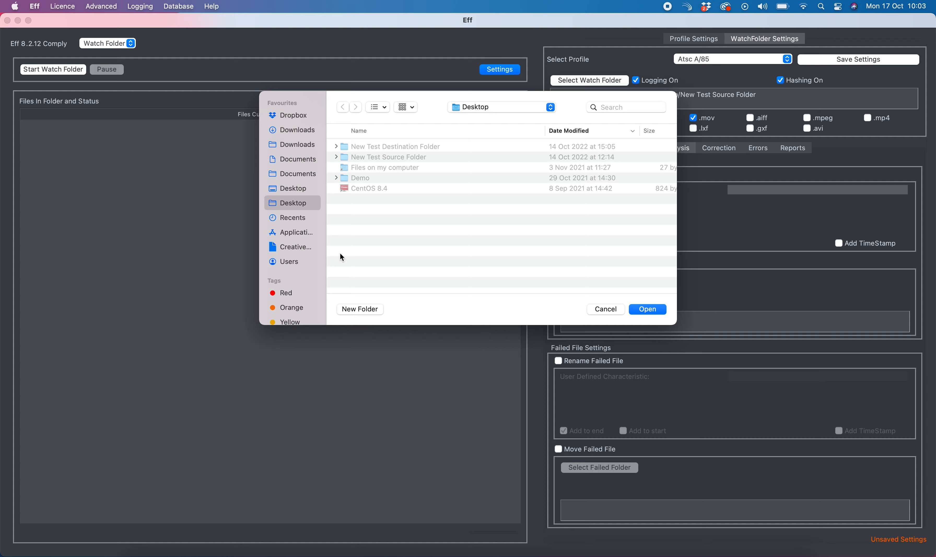
{"action": "left_click", "coordinate": [350, 309]}
{"action": "type", "text": "New "}
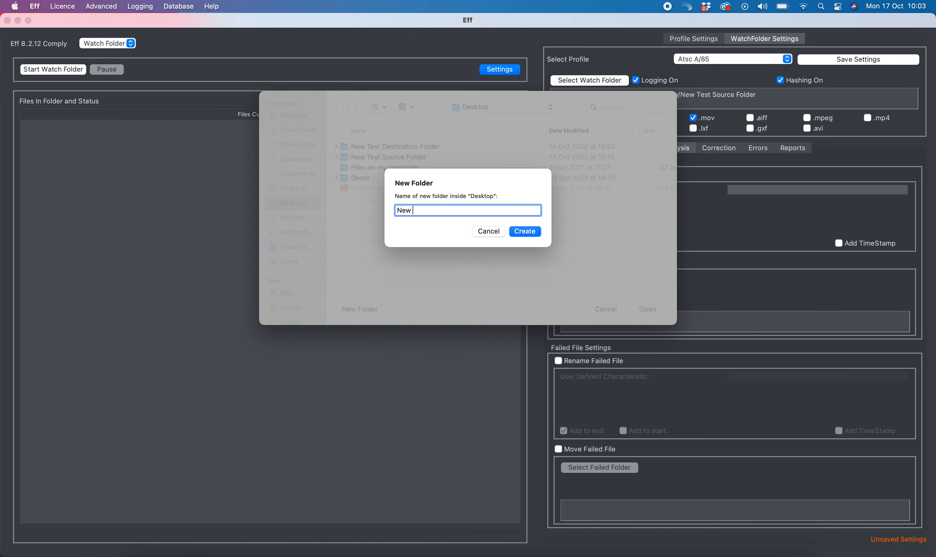
{"action": "type", "text": "Test Passed"}
{"action": "key", "text": "Return"}
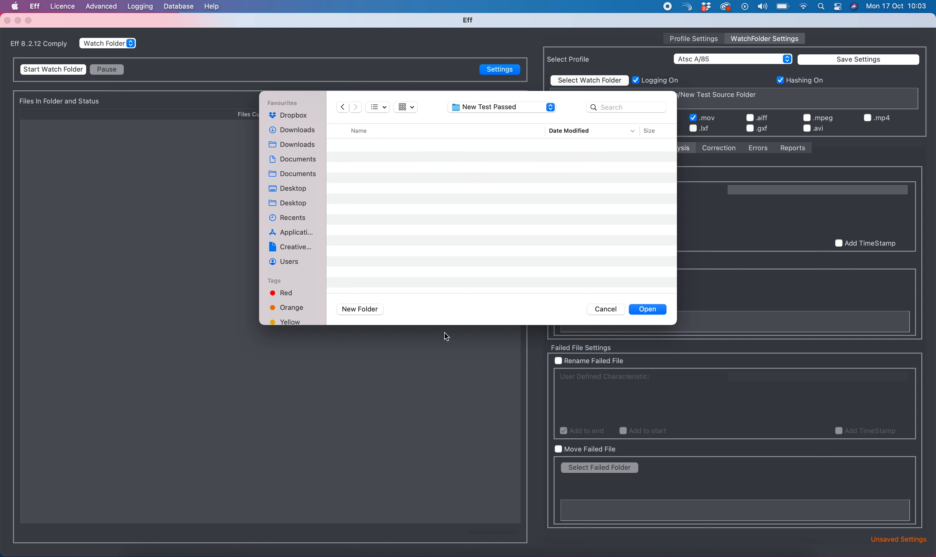
{"action": "left_click", "coordinate": [653, 308]}
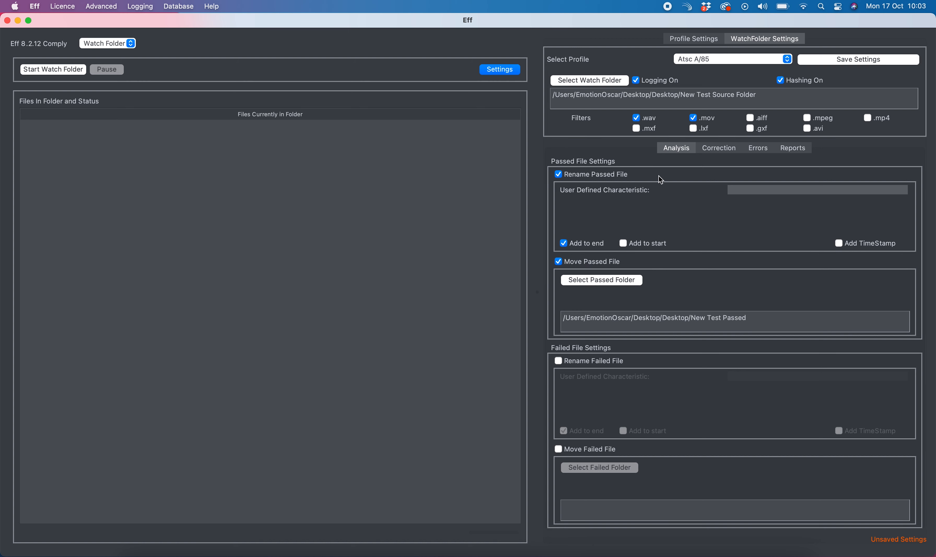
Set the corrected-file folder to New Test Destination Folder on the Desktop
{"action": "left_click", "coordinate": [706, 151]}
{"action": "left_click", "coordinate": [676, 151]}
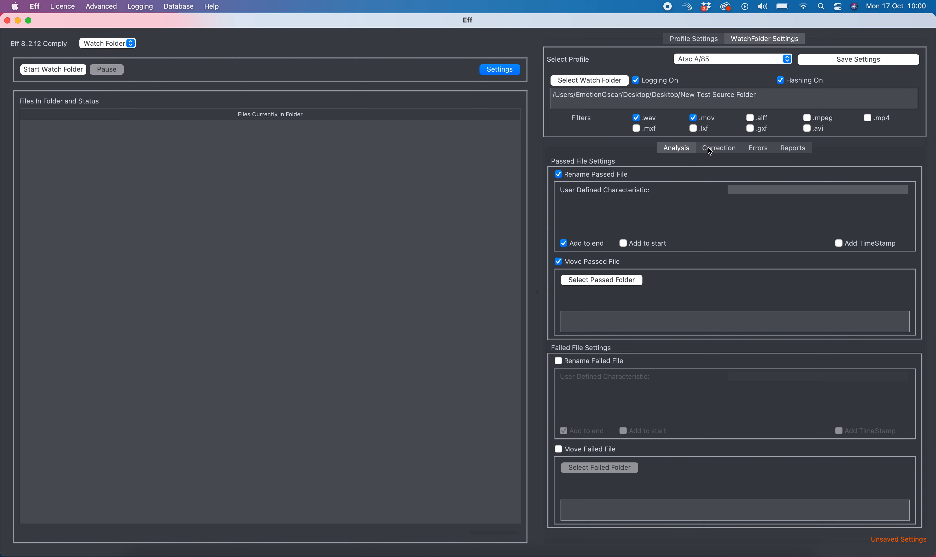
{"action": "left_click", "coordinate": [710, 149]}
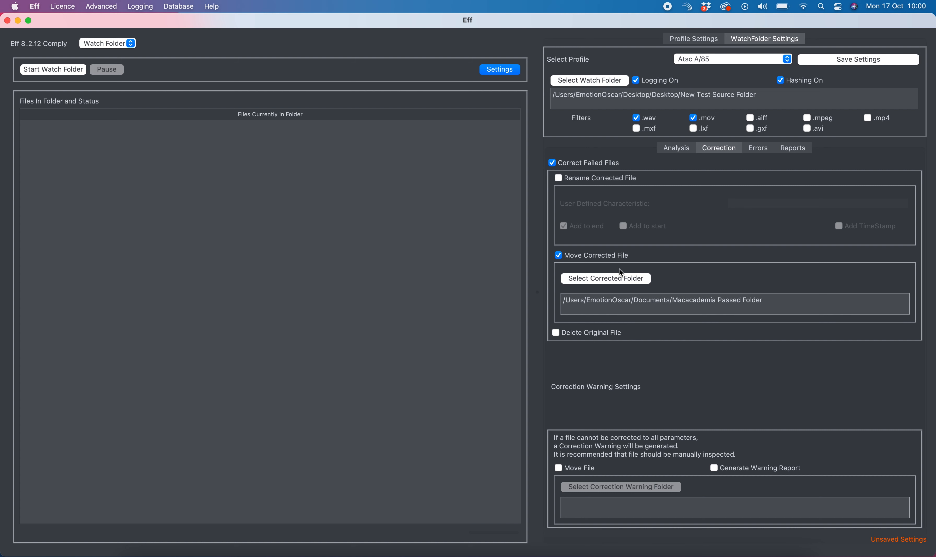
{"action": "left_click", "coordinate": [597, 278]}
{"action": "left_click", "coordinate": [425, 147]}
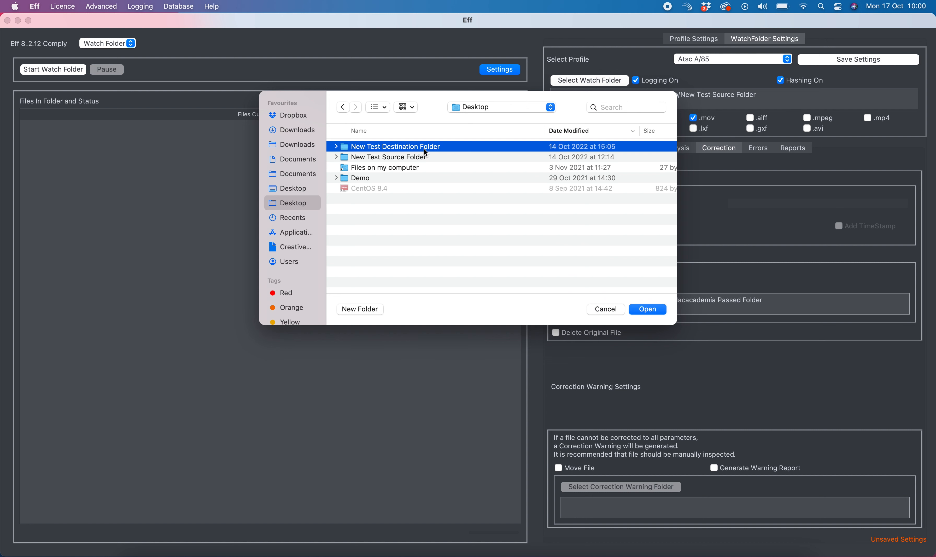
{"action": "left_click", "coordinate": [650, 308]}
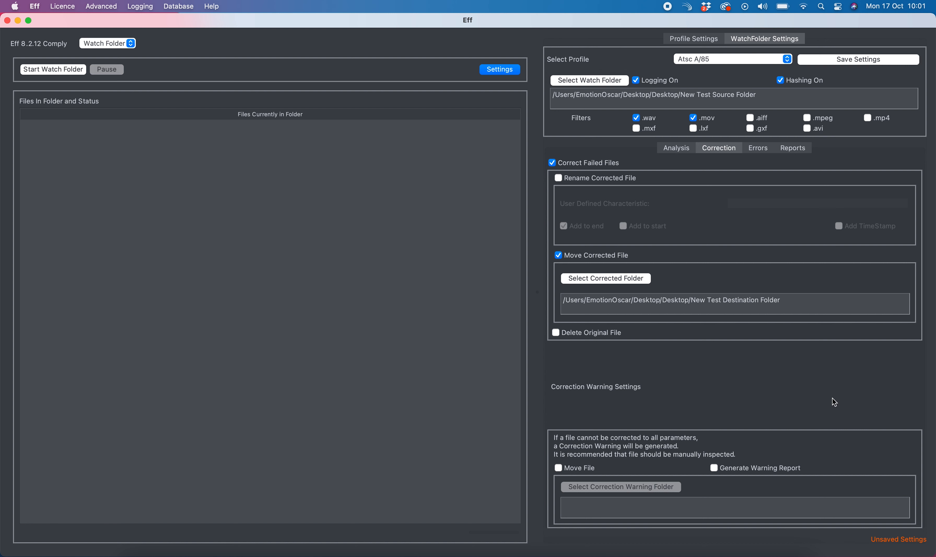
Review the Errors, Correction and Reports options of the watch folder settings
{"action": "left_click", "coordinate": [757, 149]}
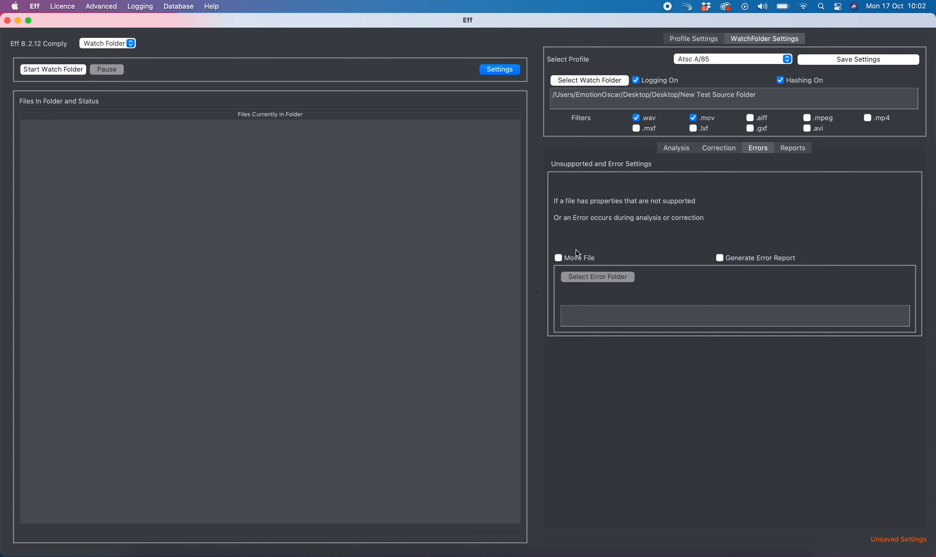
{"action": "left_click", "coordinate": [718, 149]}
{"action": "left_click", "coordinate": [759, 150]}
{"action": "left_click", "coordinate": [800, 153]}
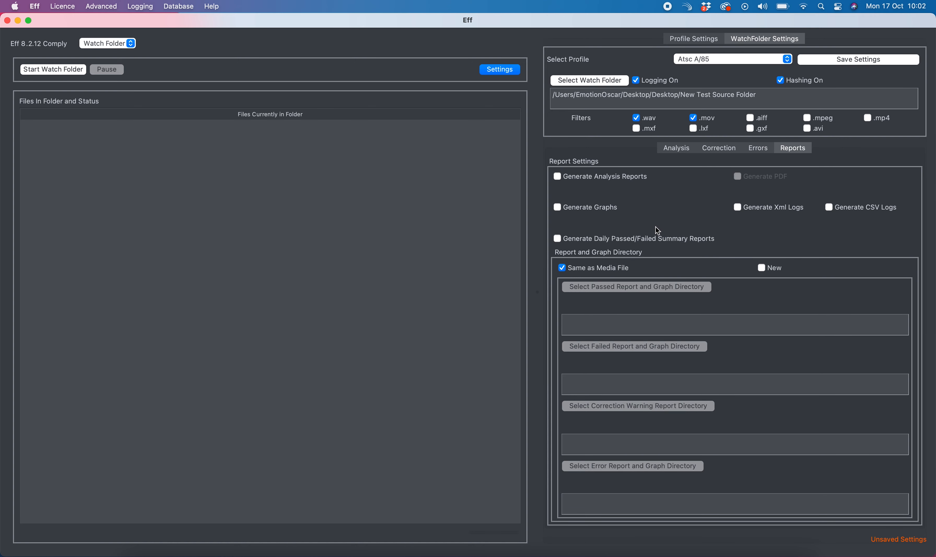
{"action": "left_click", "coordinate": [734, 150]}
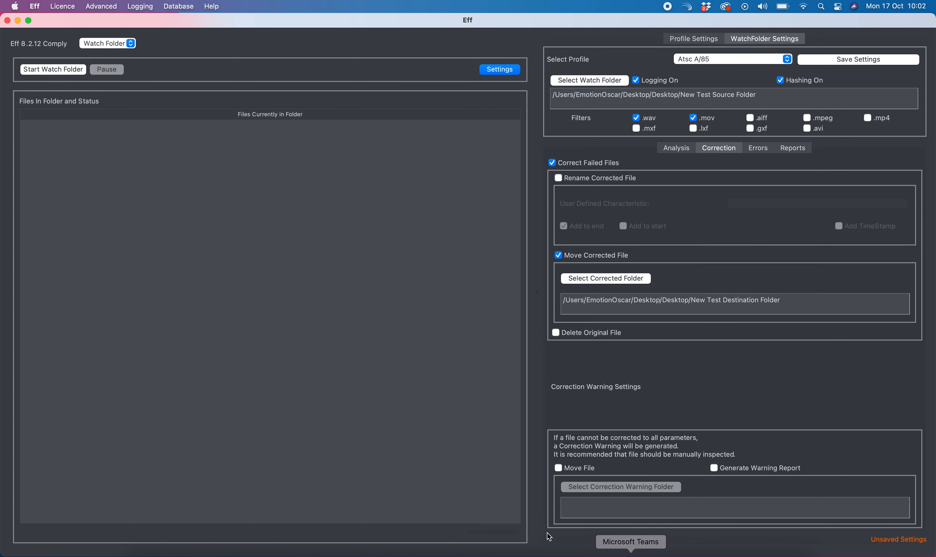
{"action": "left_click", "coordinate": [793, 149]}
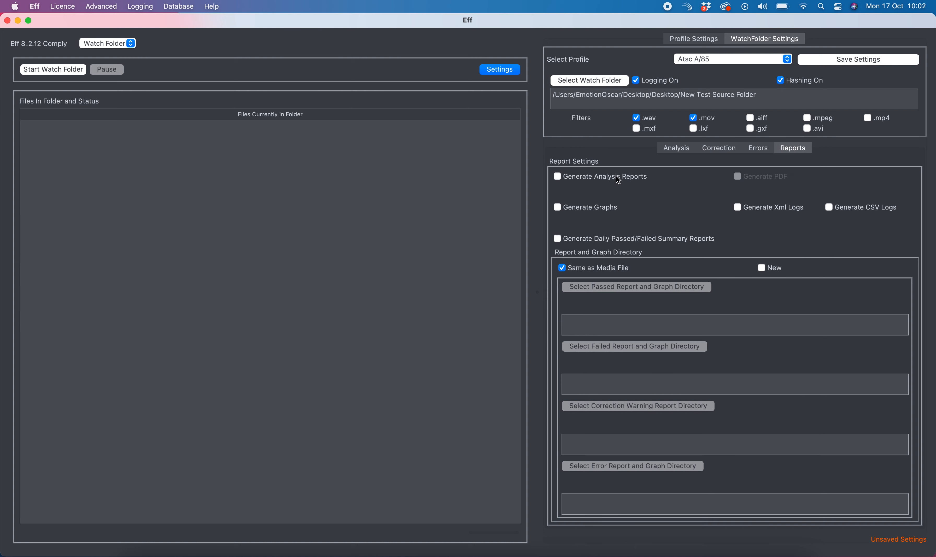
Enable generation of analysis reports, PDF and graphs in the report settings
{"action": "left_click", "coordinate": [591, 180]}
{"action": "left_click", "coordinate": [737, 176]}
{"action": "left_click", "coordinate": [599, 212]}
Go back through the settings tabs to Analysis and save the watch folder settings
{"action": "left_click", "coordinate": [752, 152]}
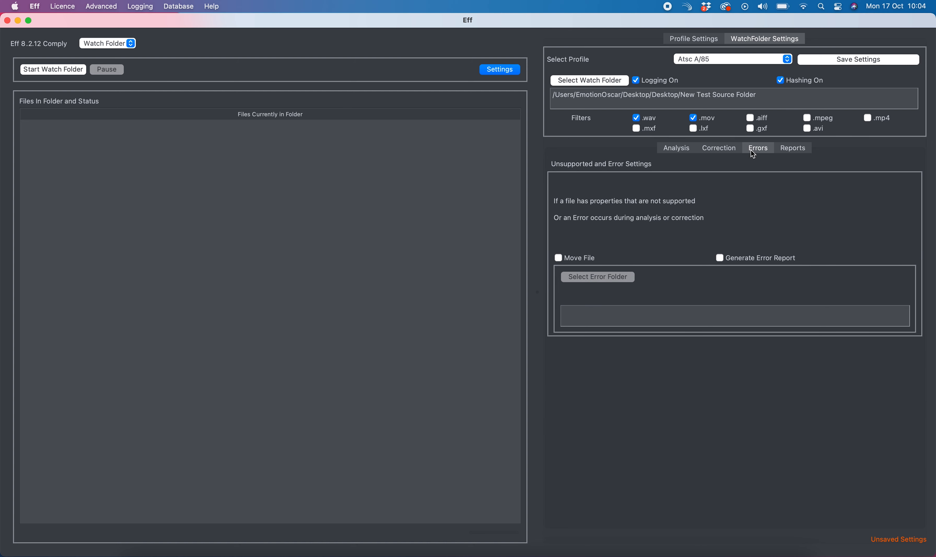
{"action": "left_click", "coordinate": [722, 149]}
{"action": "left_click", "coordinate": [672, 150]}
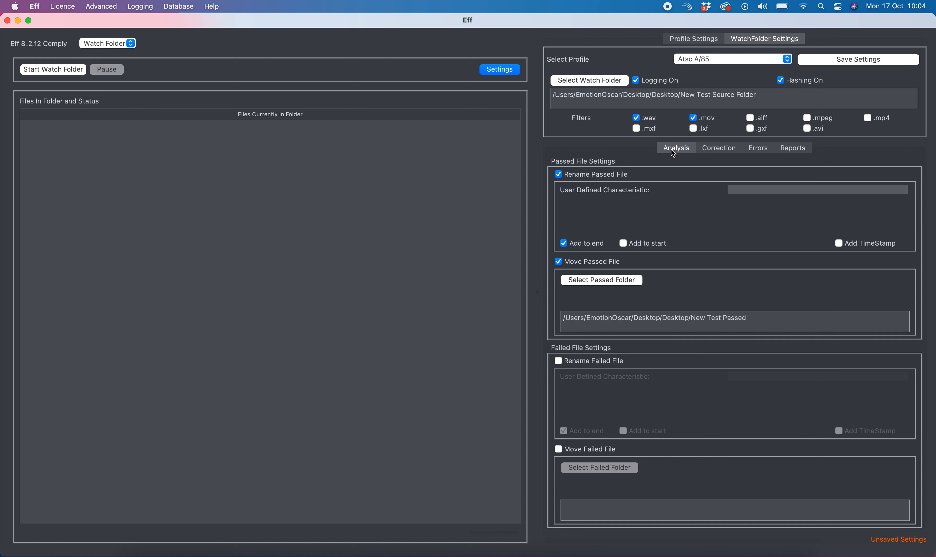
{"action": "left_click", "coordinate": [871, 62]}
Close the settings panel and start the watch folder
{"action": "left_click", "coordinate": [495, 70]}
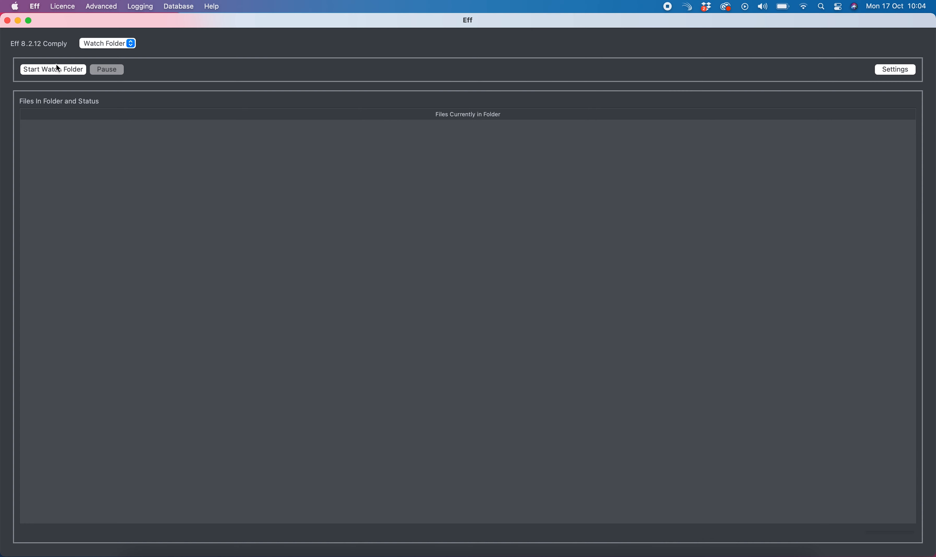
{"action": "left_click", "coordinate": [53, 71]}
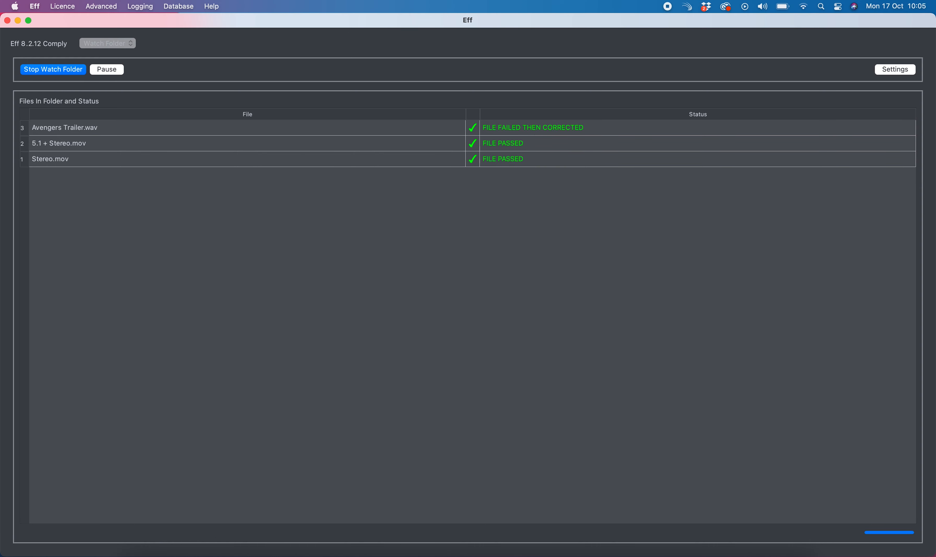
Open the Desktop in Finder and inspect the contents of New Test Passed and New Test Destination Folder
{"action": "right_click", "coordinate": [132, 554]}
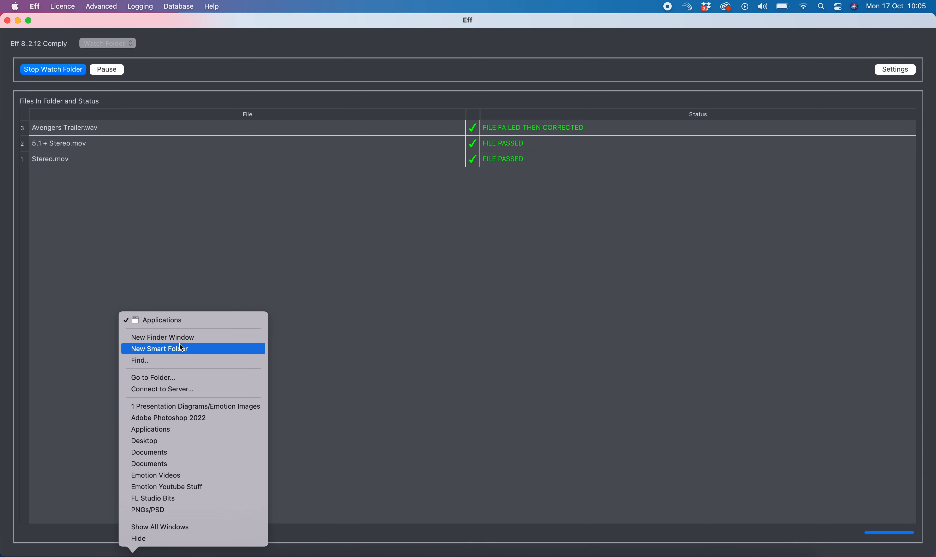
{"action": "left_click", "coordinate": [167, 441]}
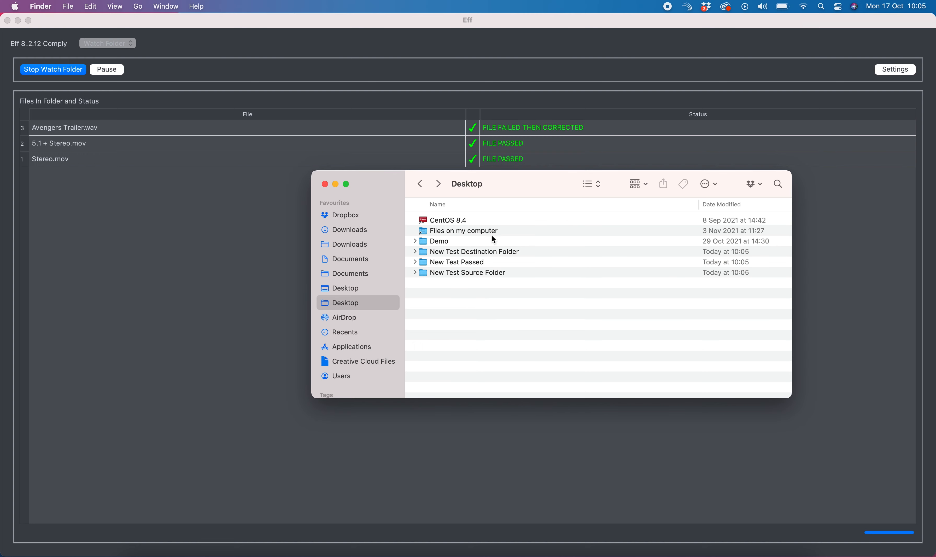
{"action": "double_click", "coordinate": [473, 262]}
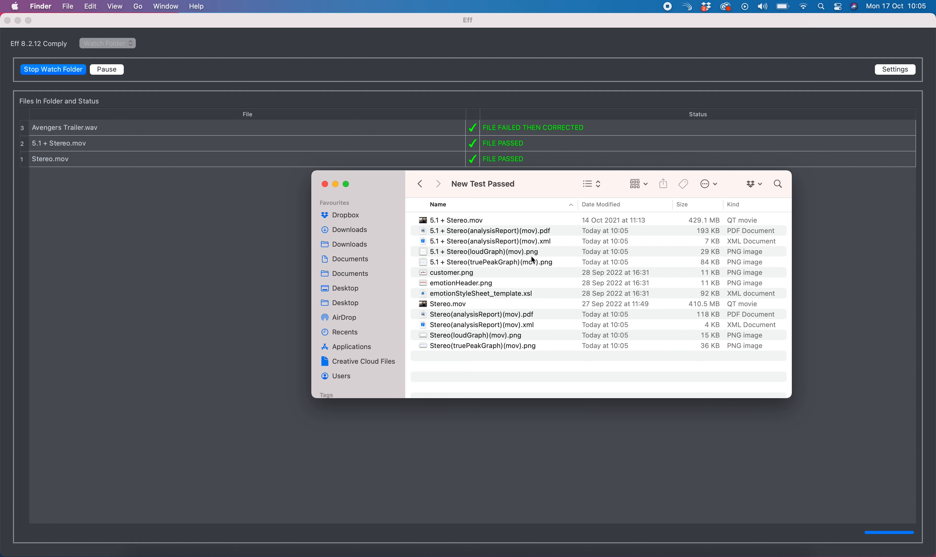
{"action": "left_click", "coordinate": [425, 186]}
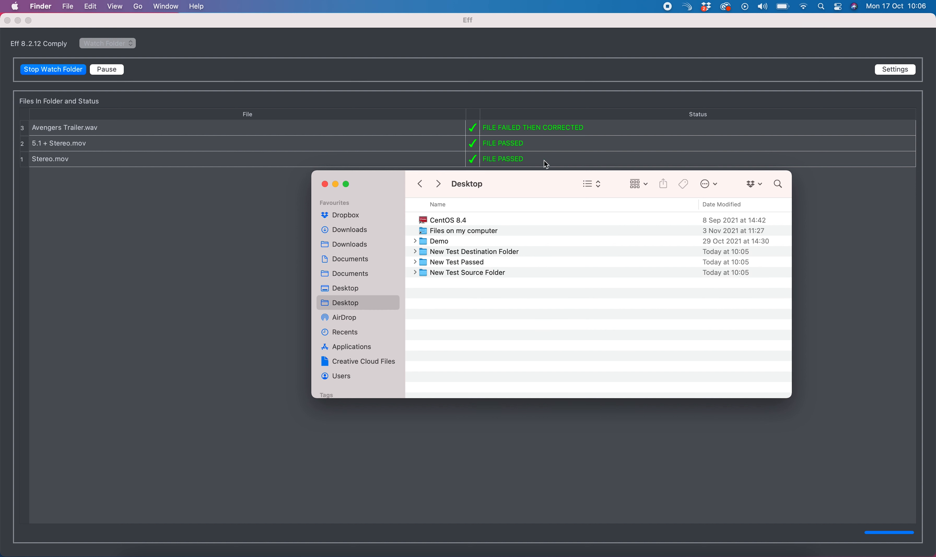
{"action": "double_click", "coordinate": [497, 253]}
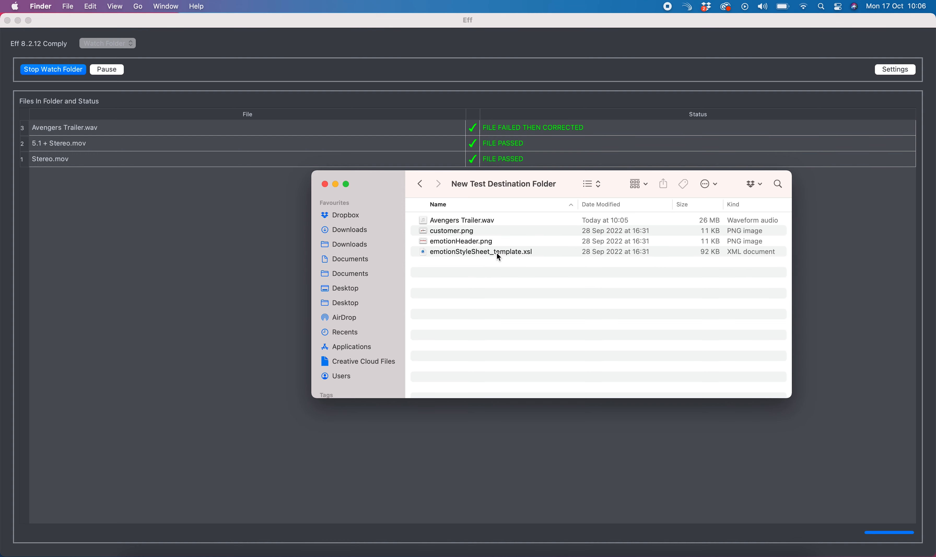